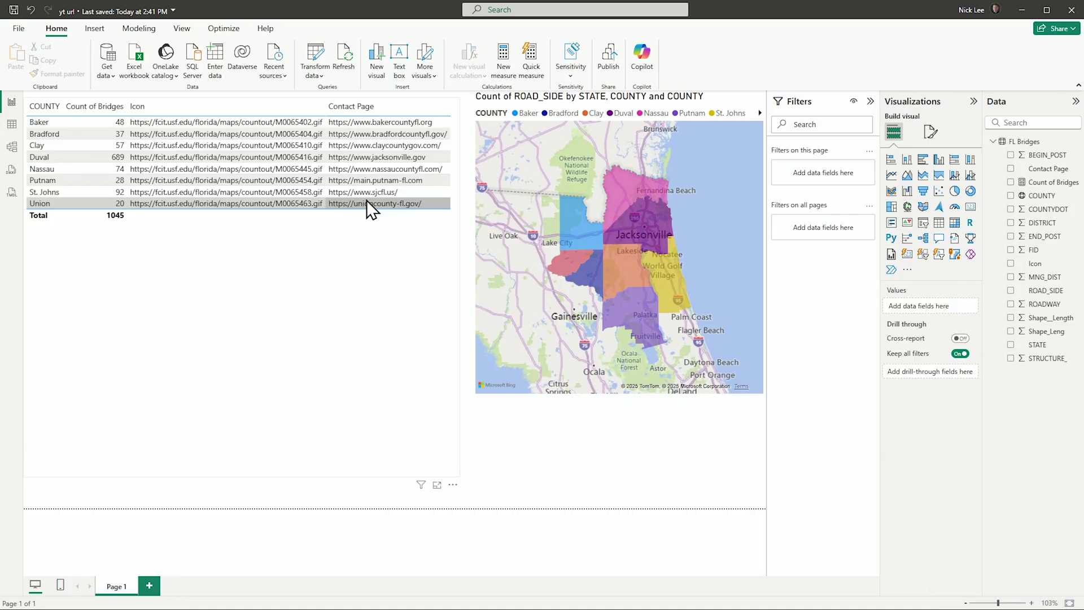
# Open the Power Query editor and review the 411 Telephone Directory and county outline queries before returning to FL Bridges
pyautogui.click(349, 233)
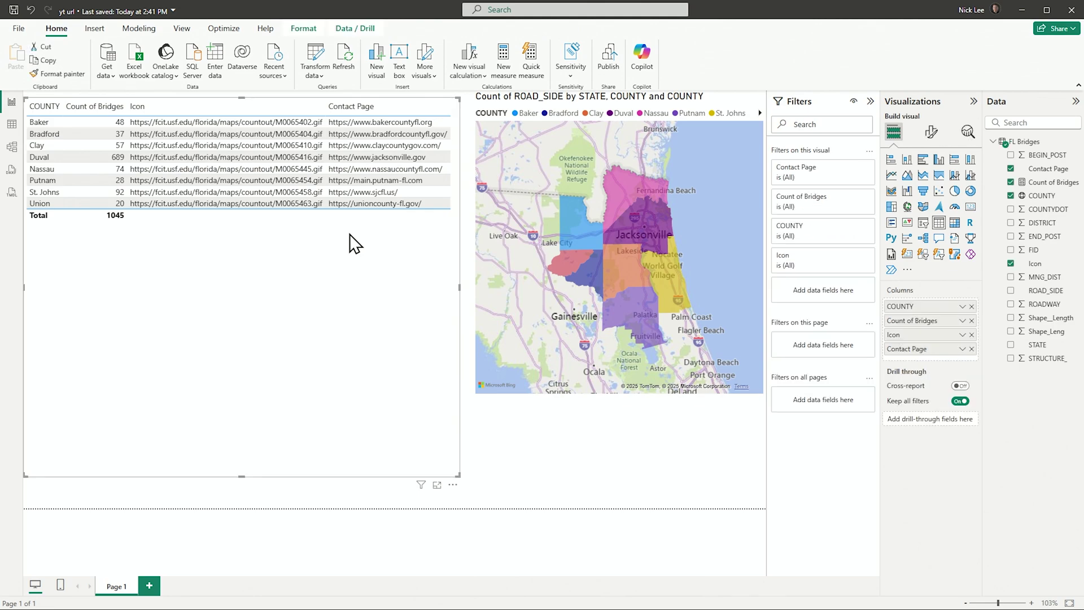
pyautogui.click(320, 57)
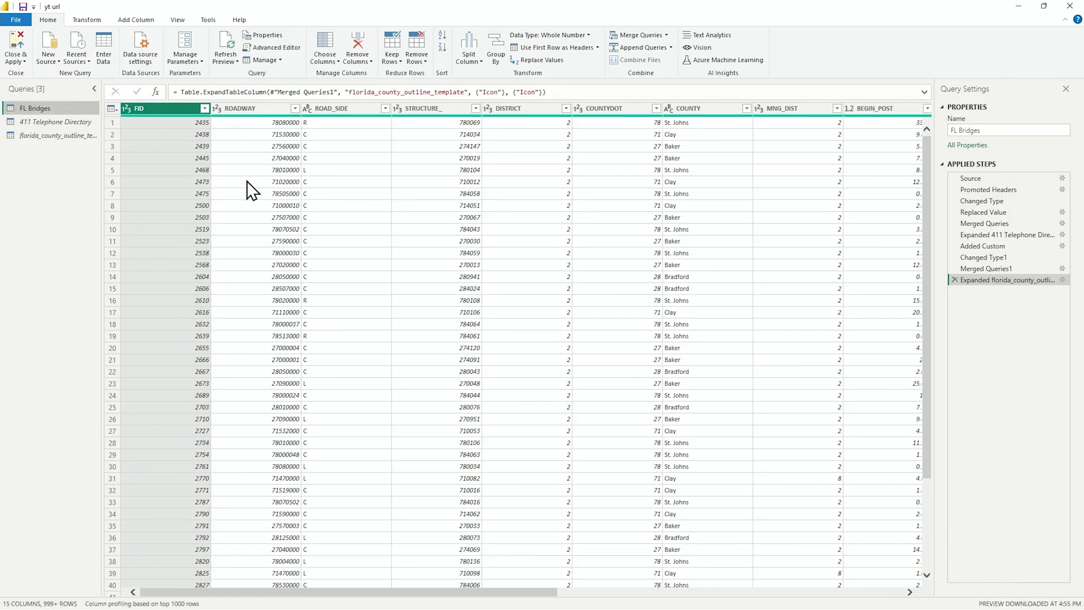
pyautogui.click(73, 135)
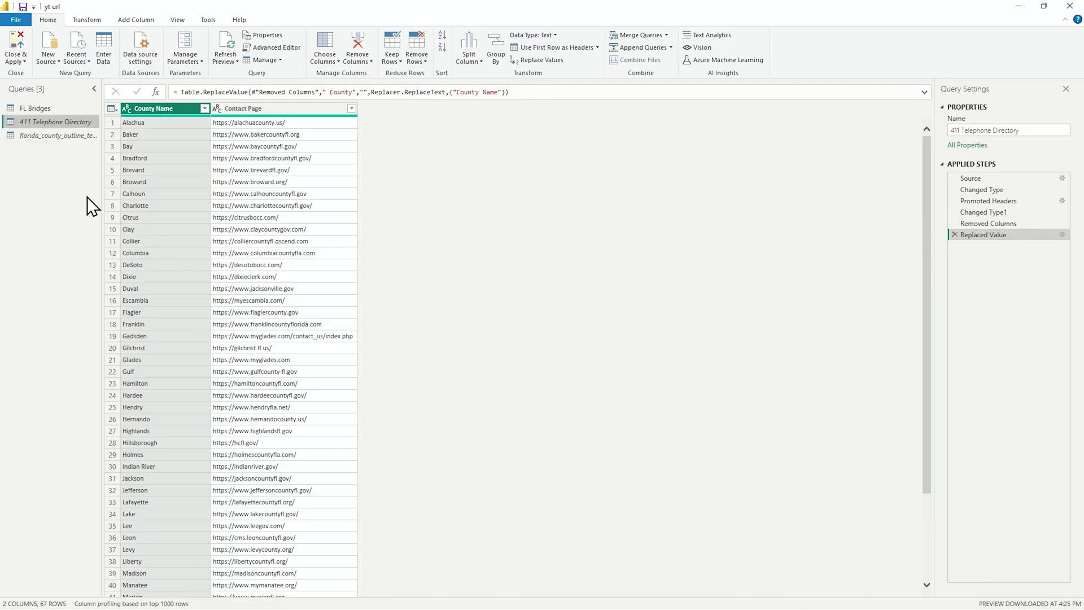
pyautogui.click(54, 109)
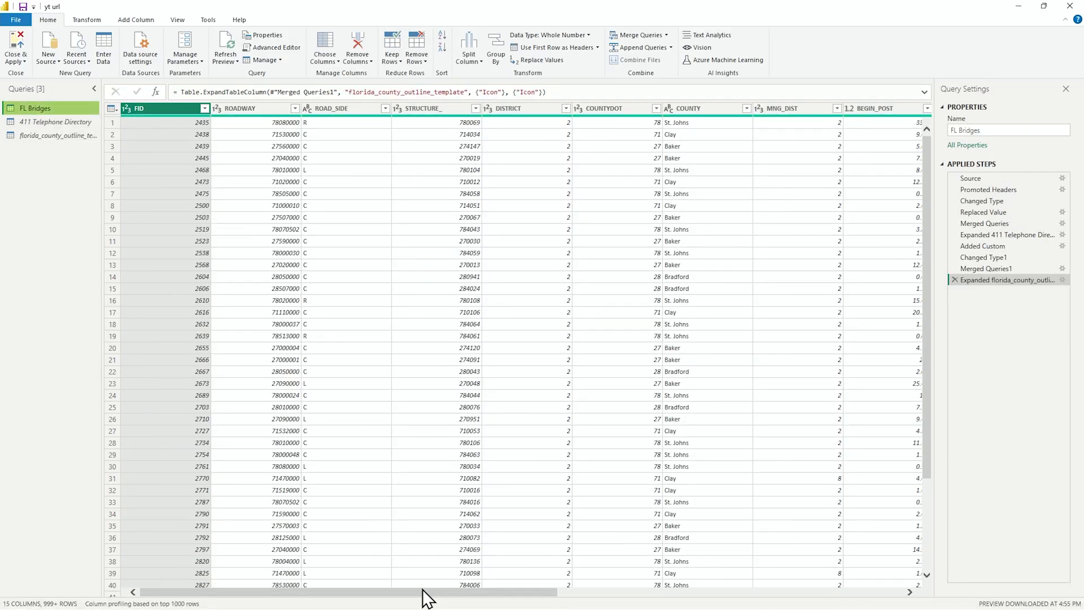
# Examine the Icon, Contact Page and STATE columns in the FL Bridges query and return to the report
pyautogui.moveTo(422, 587); pyautogui.dragTo(891, 577)
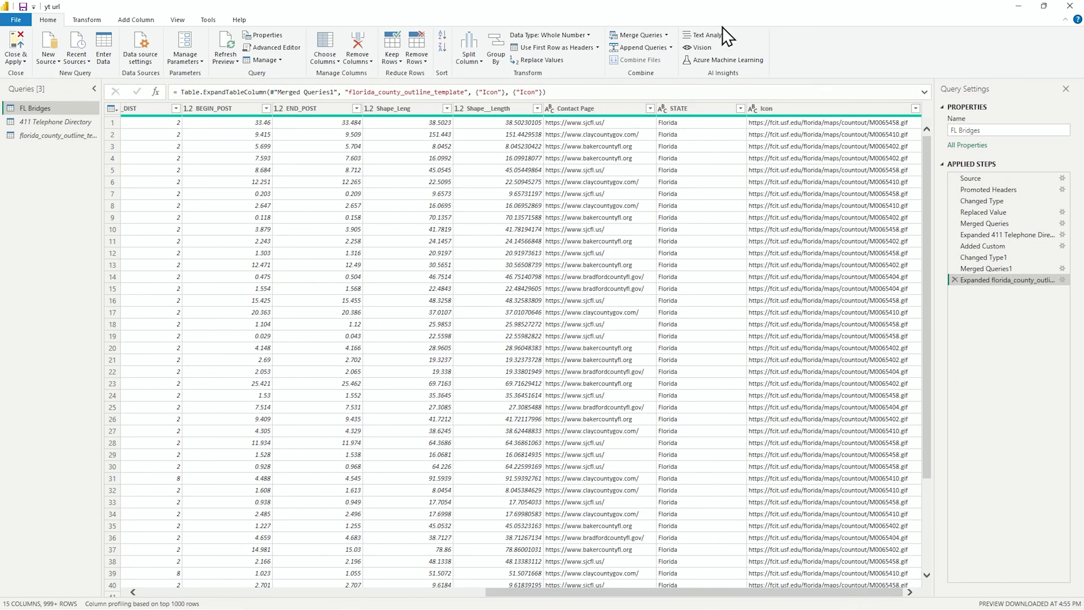
pyautogui.click(818, 107)
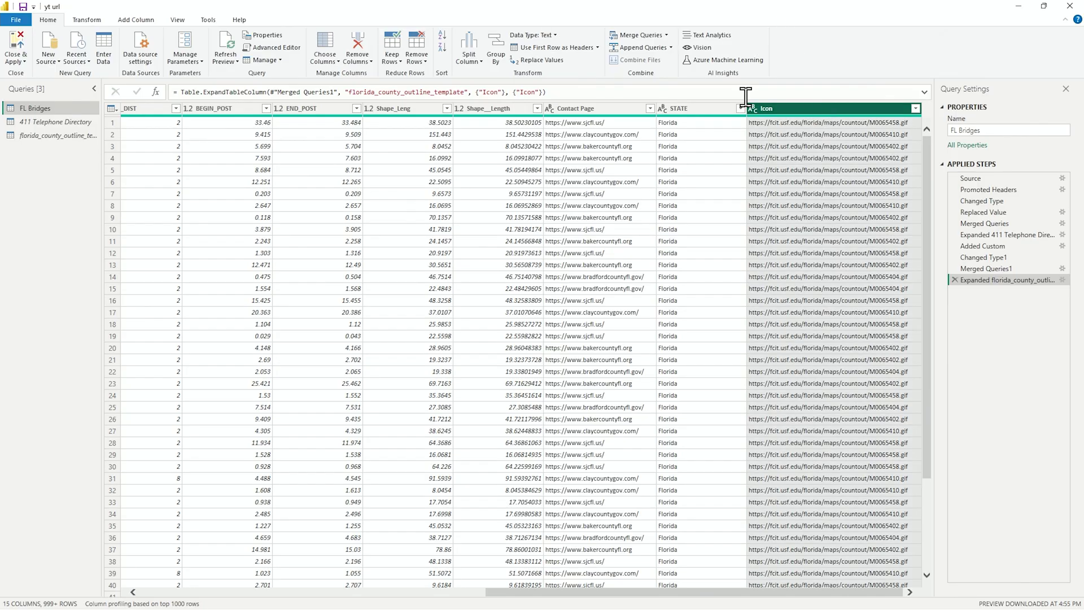
pyautogui.click(591, 110)
pyautogui.click(698, 106)
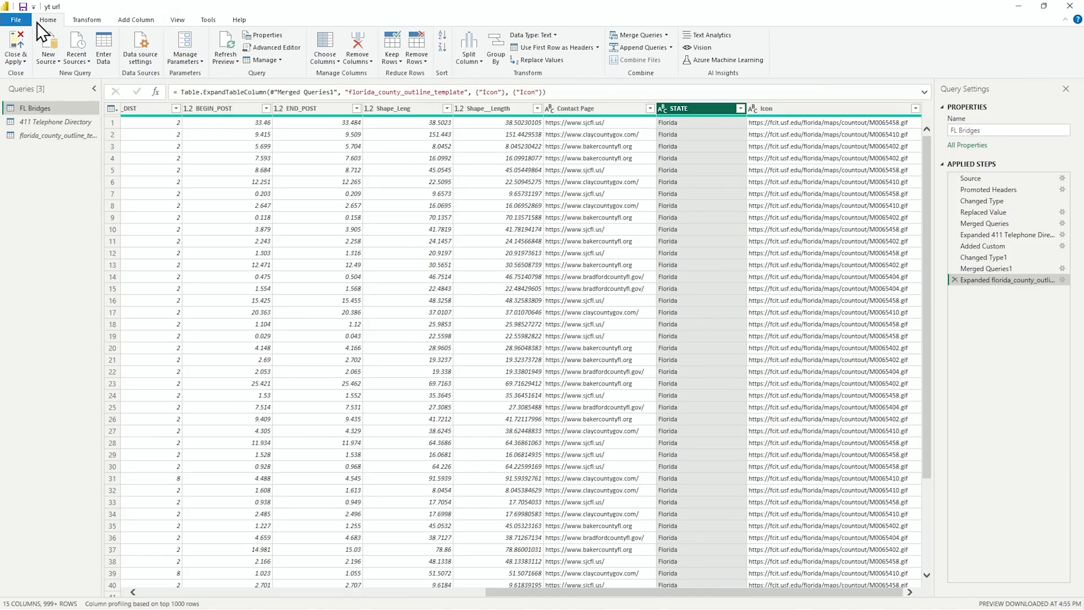
pyautogui.click(22, 45)
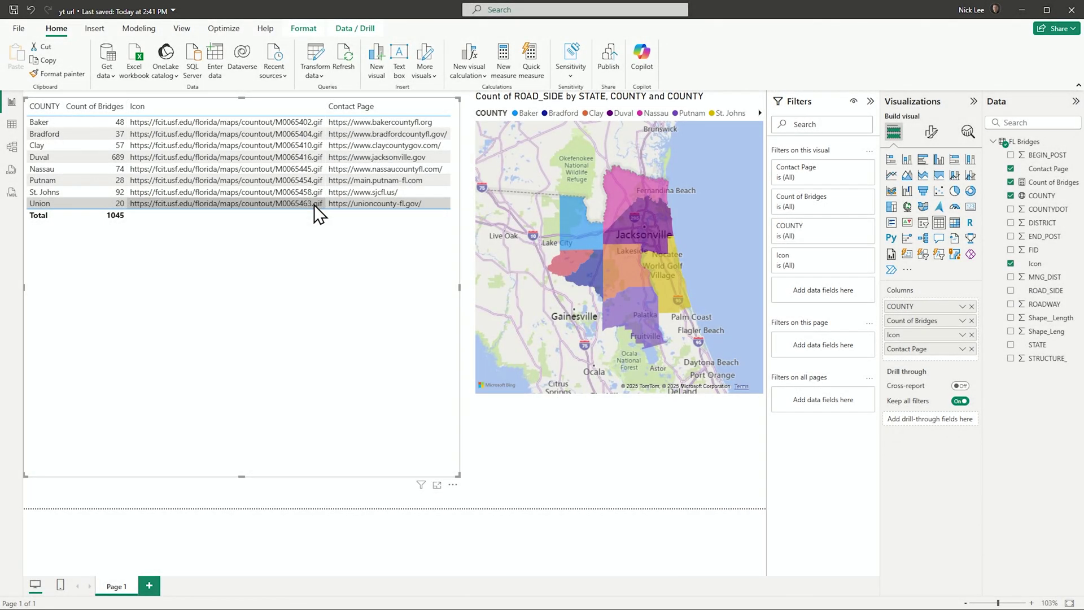
# Copy the Icon URL value from the Union row and open it in the web browser
pyautogui.rightClick(293, 204)
pyautogui.moveTo(361, 211)
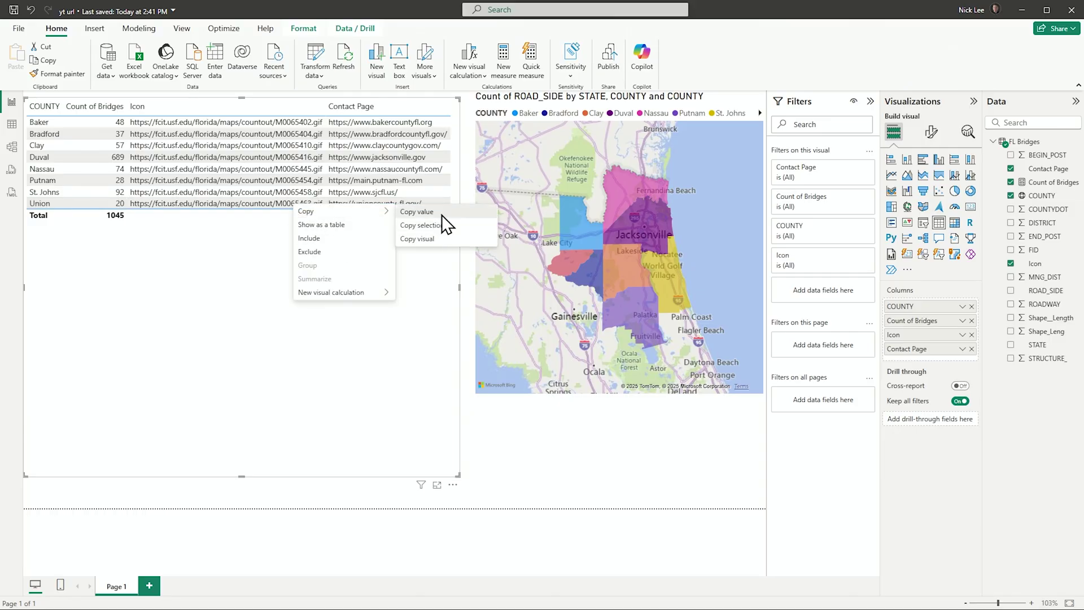
pyautogui.click(441, 213)
pyautogui.hotkey('alt', 'Tab')
pyautogui.hotkey('ctrl', 'v')
pyautogui.press('Return')
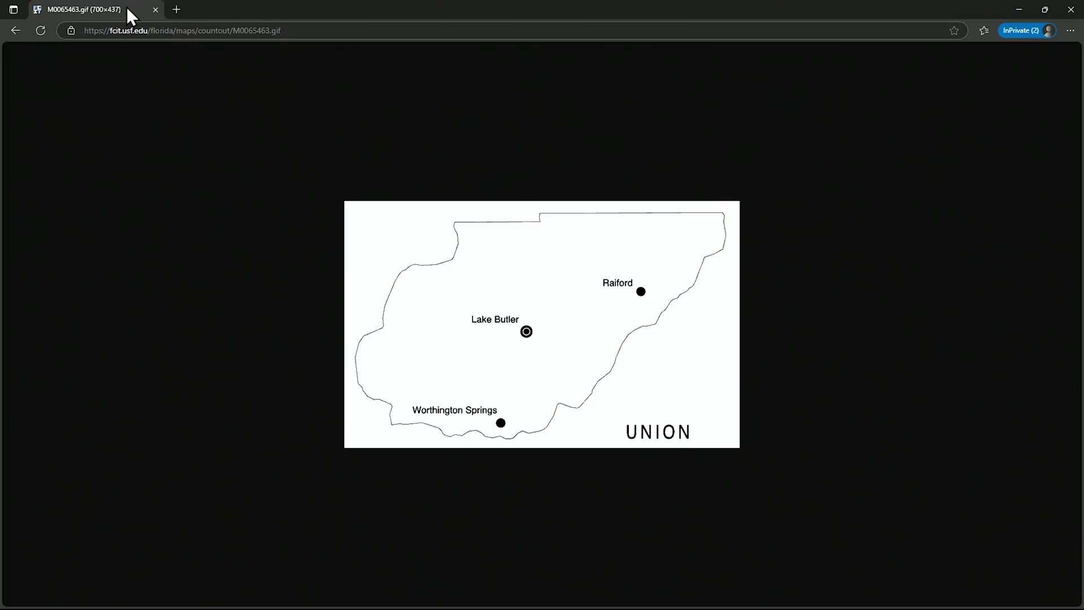
# Copy the Icon URL value from the Clay row, open it in the web browser, and close the browser tab
pyautogui.hotkey('alt', 'Tab')
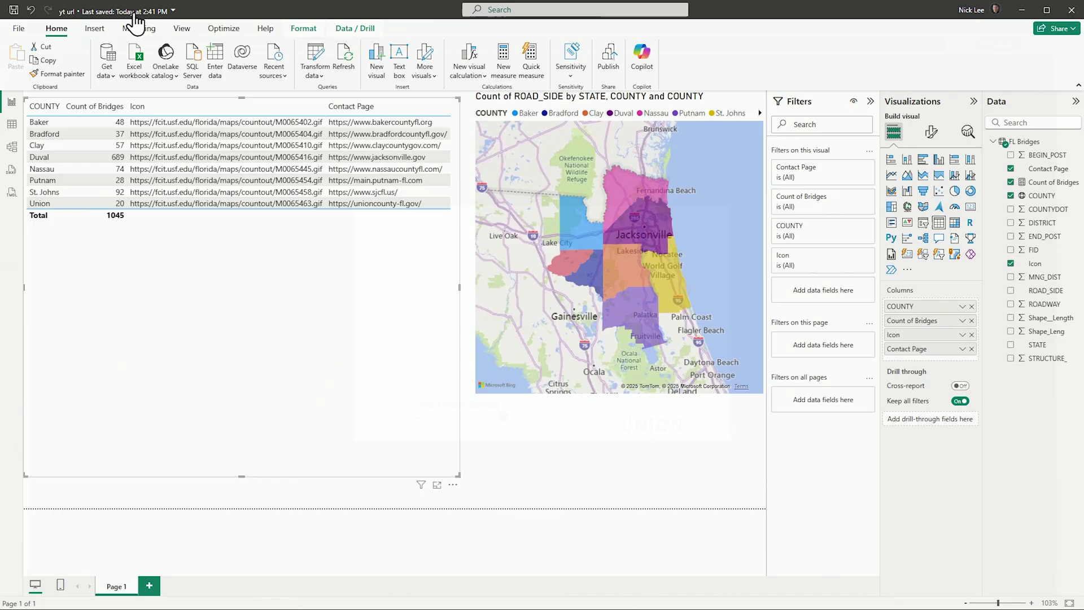
pyautogui.rightClick(179, 147)
pyautogui.click(308, 162)
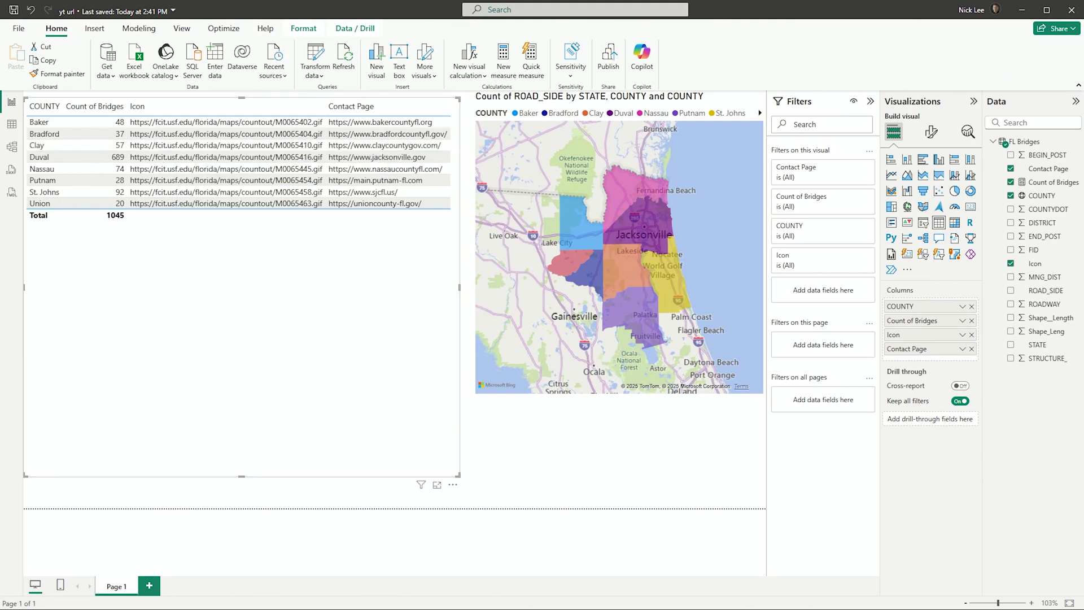
pyautogui.hotkey('ctrl', 'v')
pyautogui.press('Return')
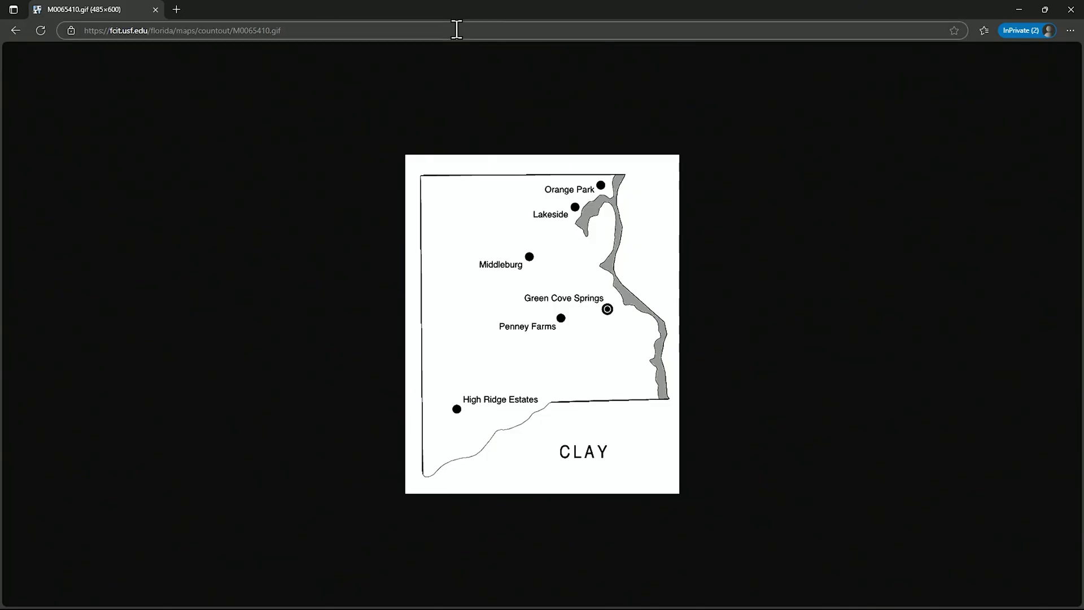
pyautogui.click(155, 9)
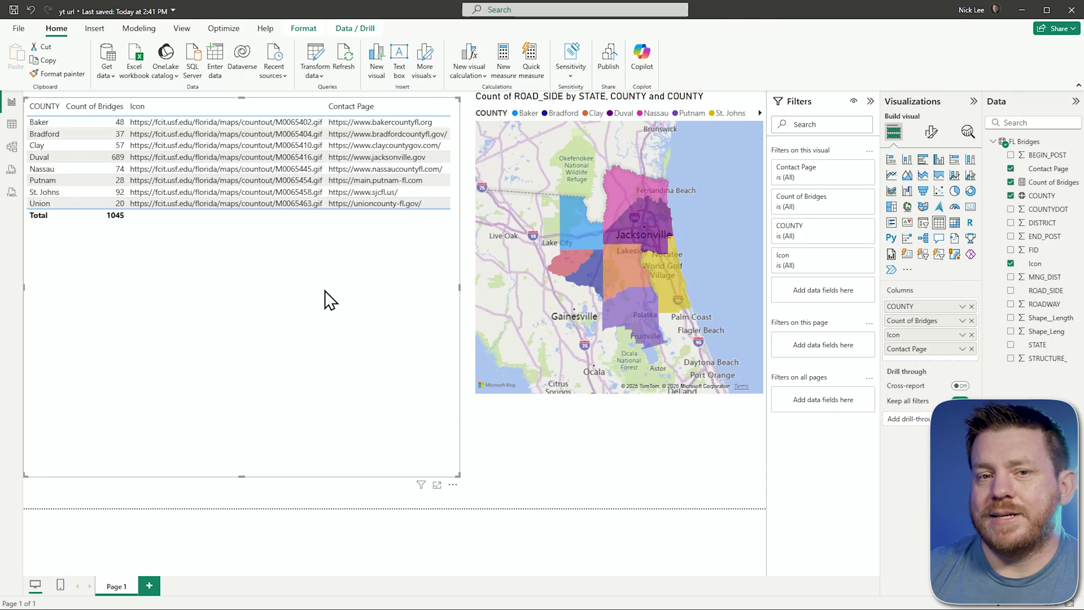
# Set the Icon field's data category to Image URL and widen the Icon column in the table
pyautogui.click(1048, 266)
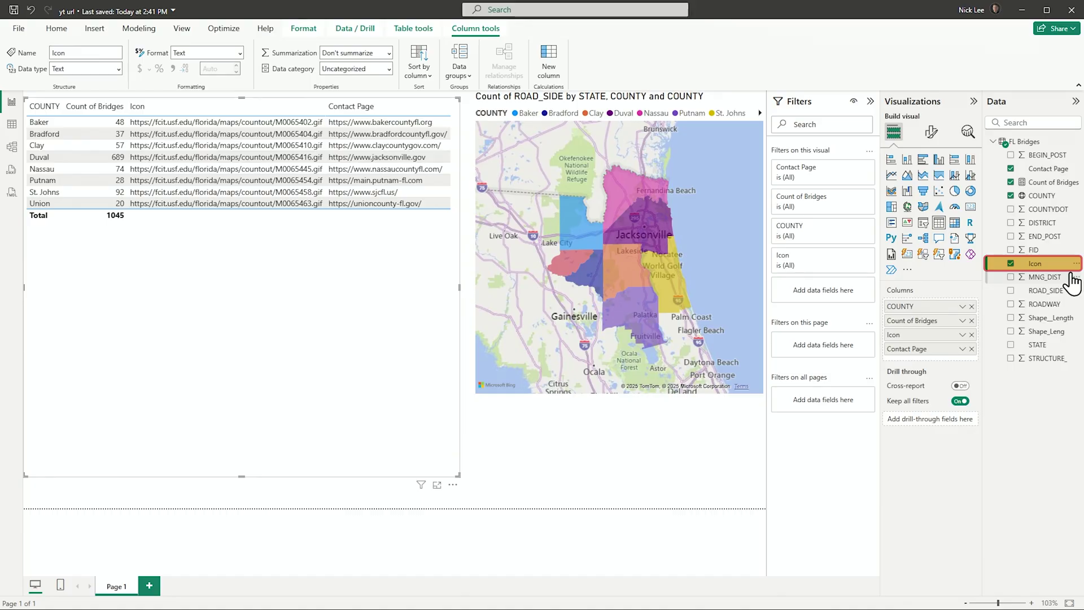
pyautogui.click(389, 69)
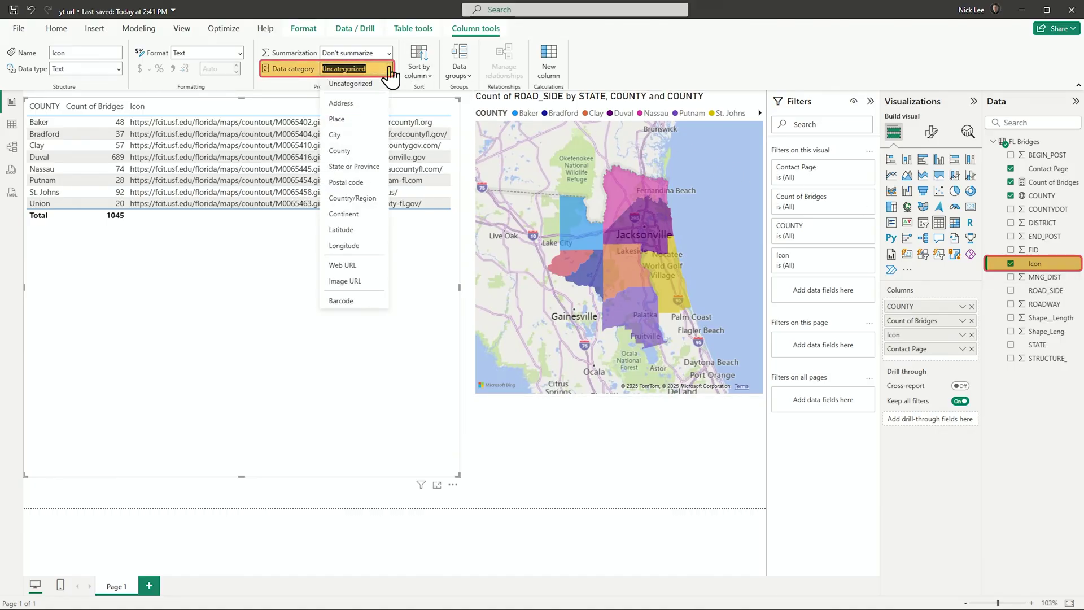
pyautogui.click(365, 284)
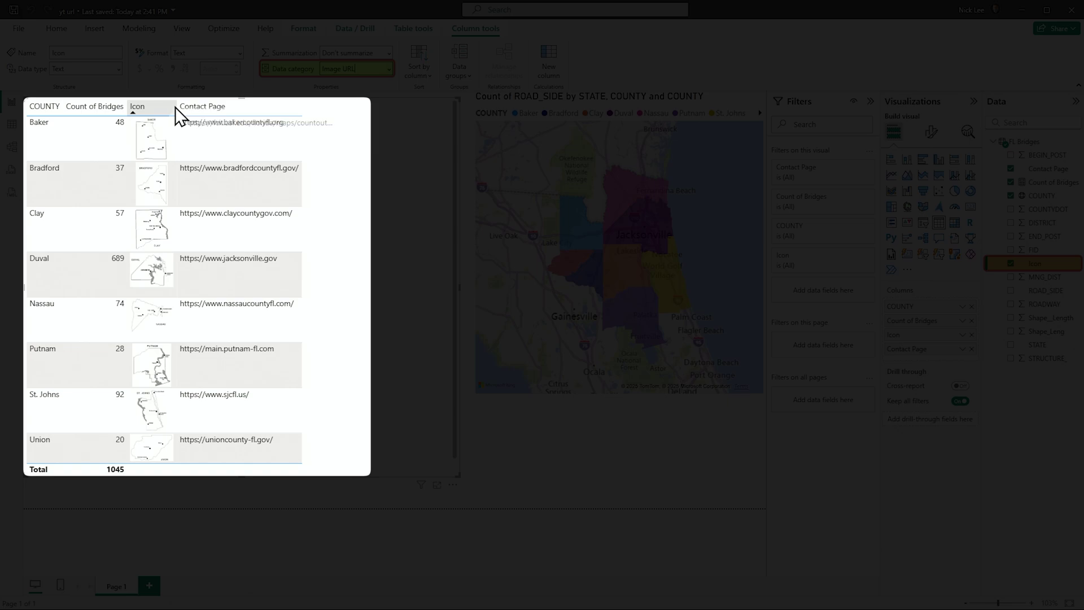
pyautogui.doubleClick(176, 106)
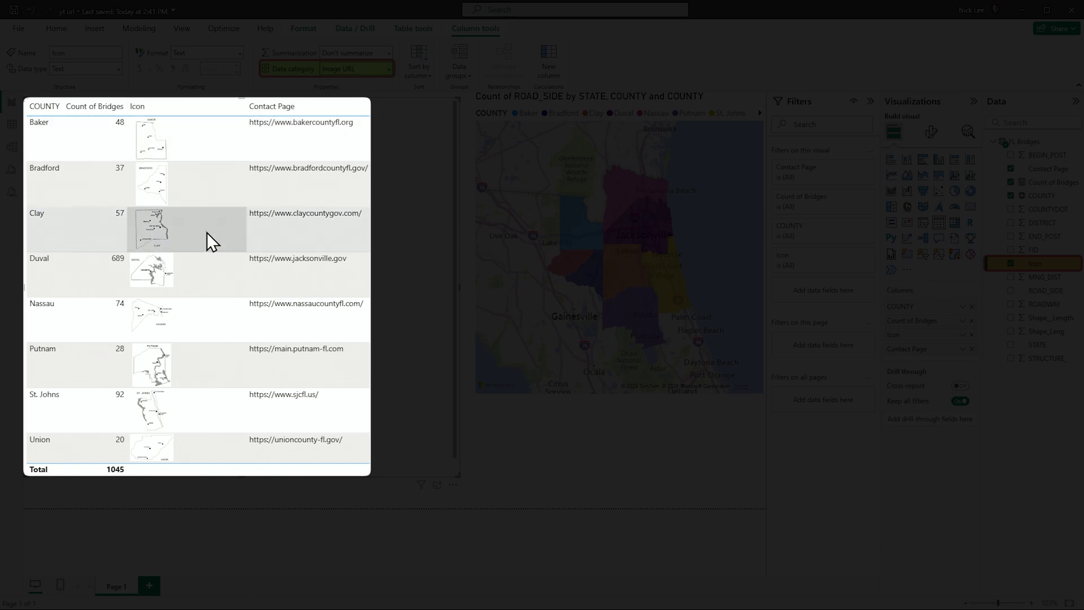
pyautogui.scroll(-1, 206, 237)
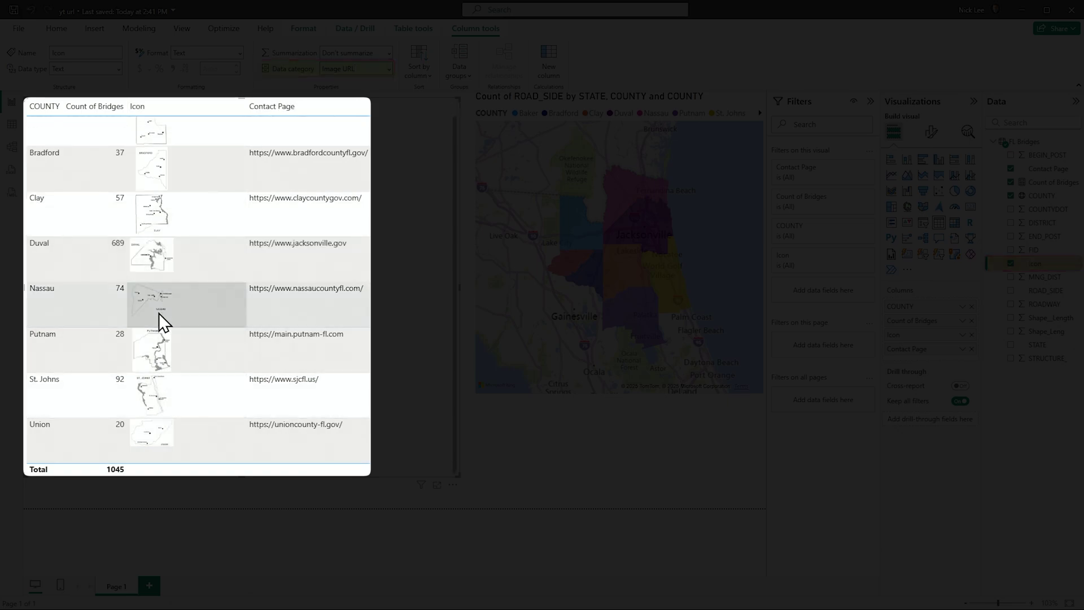
pyautogui.scroll(1, 159, 314)
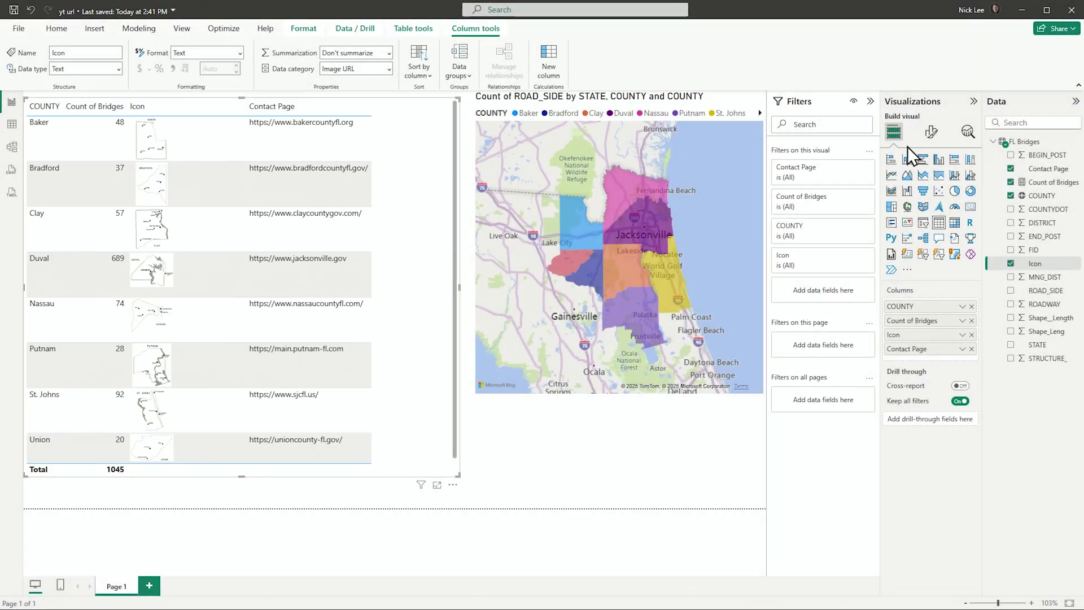
# Find the table's image size formatting options and set the image height and width to 200 px
pyautogui.click(931, 131)
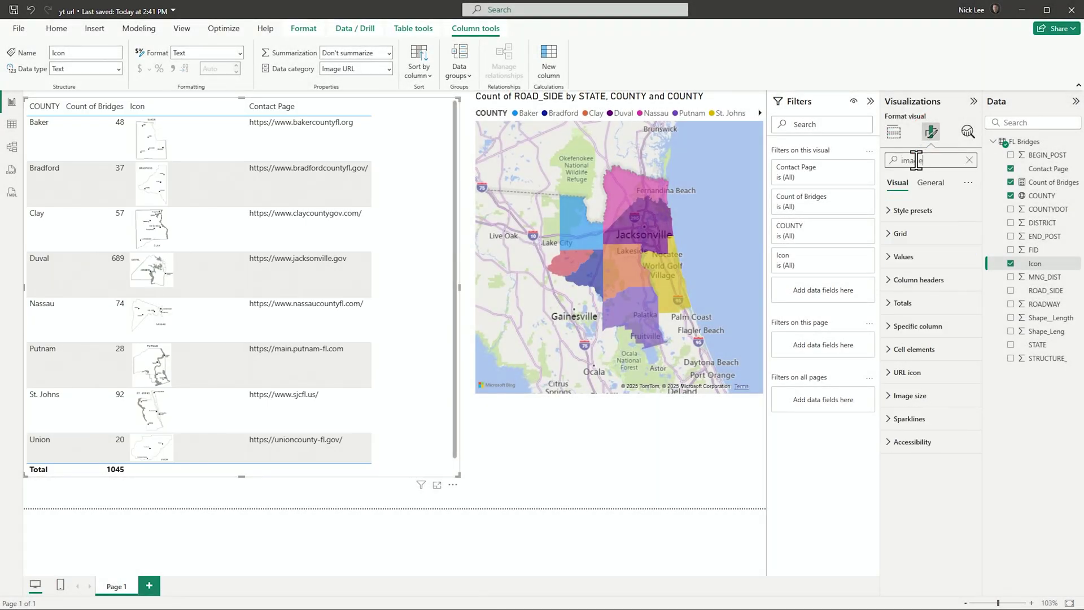
pyautogui.click(915, 160)
pyautogui.write('image')
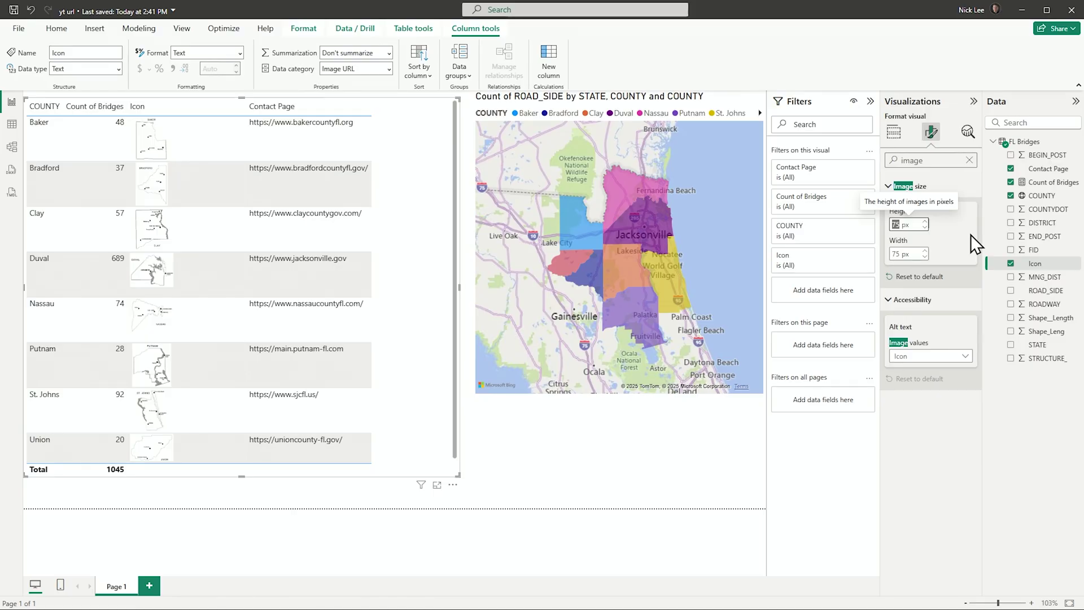
pyautogui.write('200')
pyautogui.press('Return')
pyautogui.scroll(-5, 189, 215)
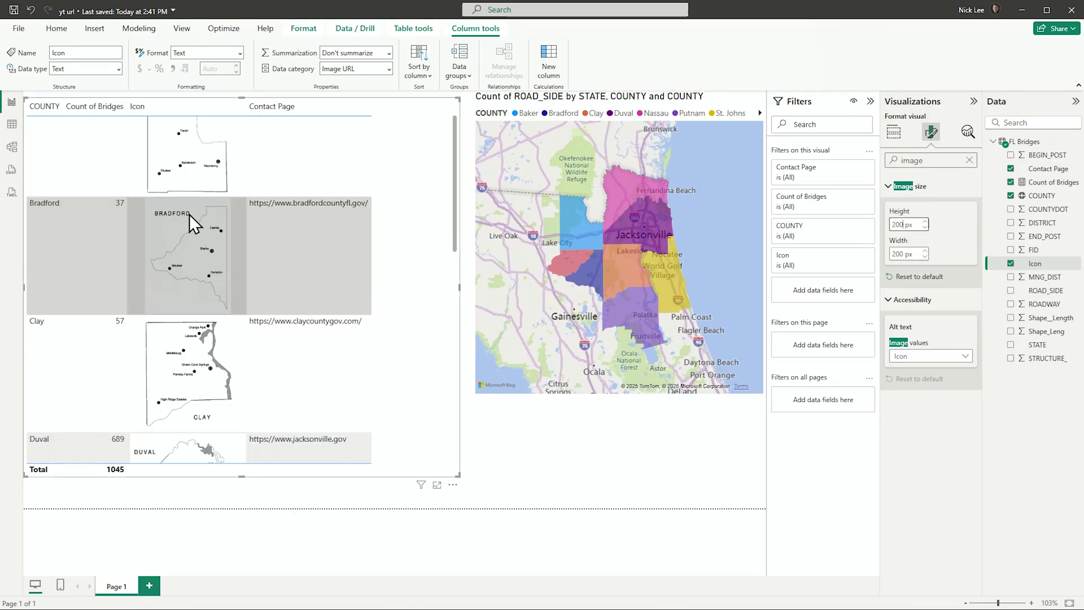
pyautogui.scroll(-3, 226, 347)
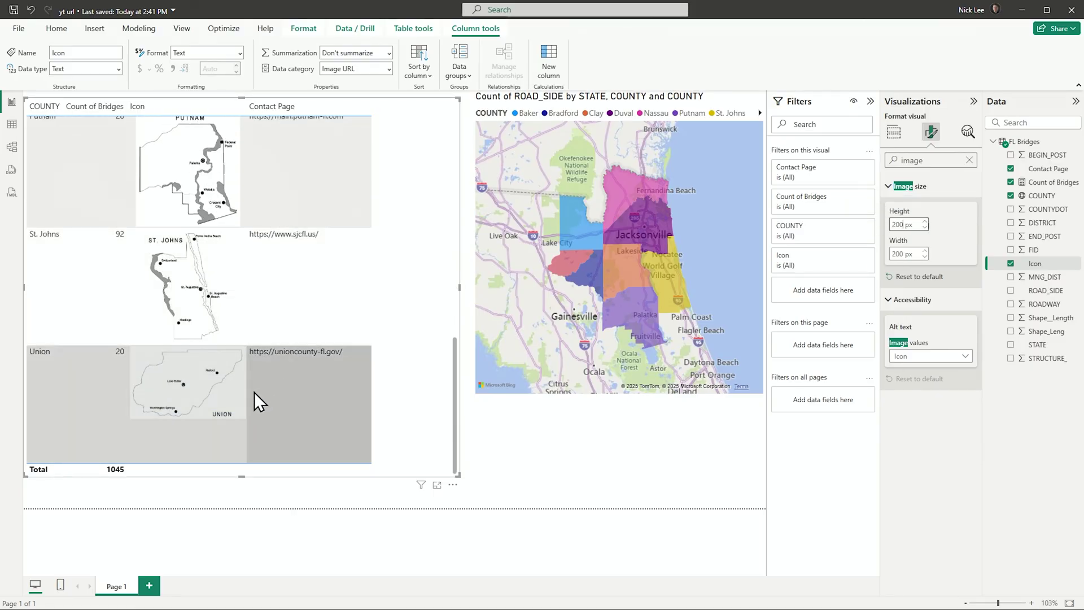
pyautogui.moveTo(455, 446); pyautogui.dragTo(458, 207)
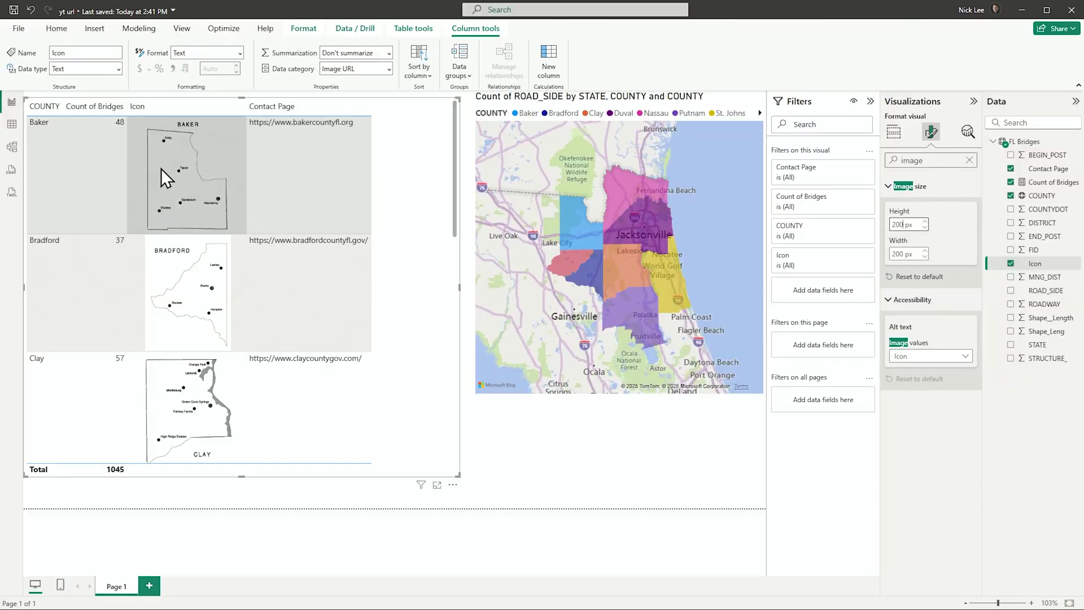
# Cross-filter the map by Baker, and by Clay, Bradford and Baker together, using the table's images, and clear the selection
pyautogui.click(175, 170)
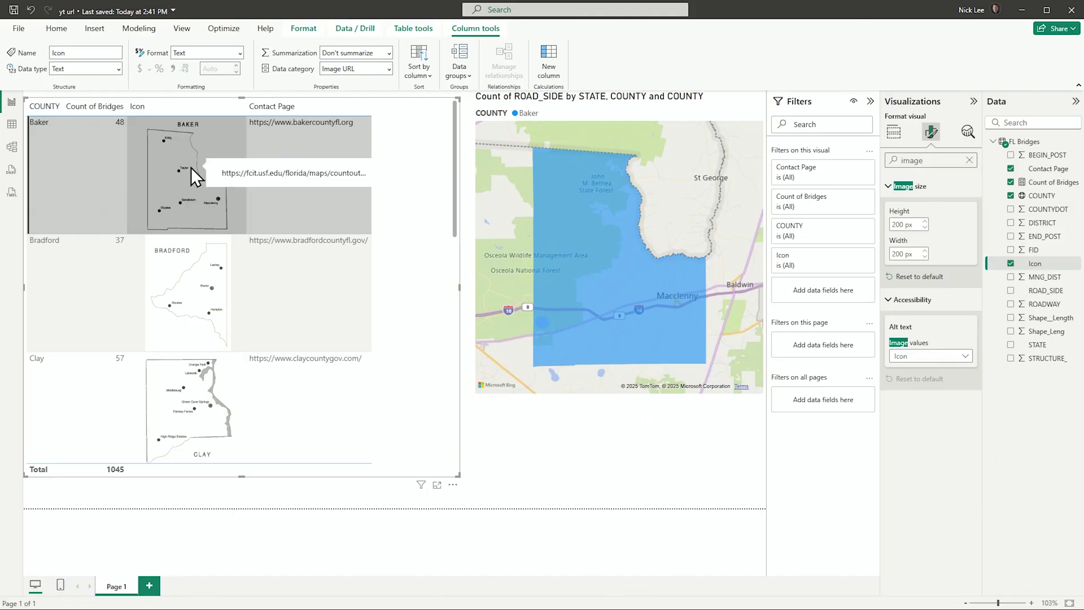
pyautogui.click(191, 167)
pyautogui.scroll(-2, 203, 282)
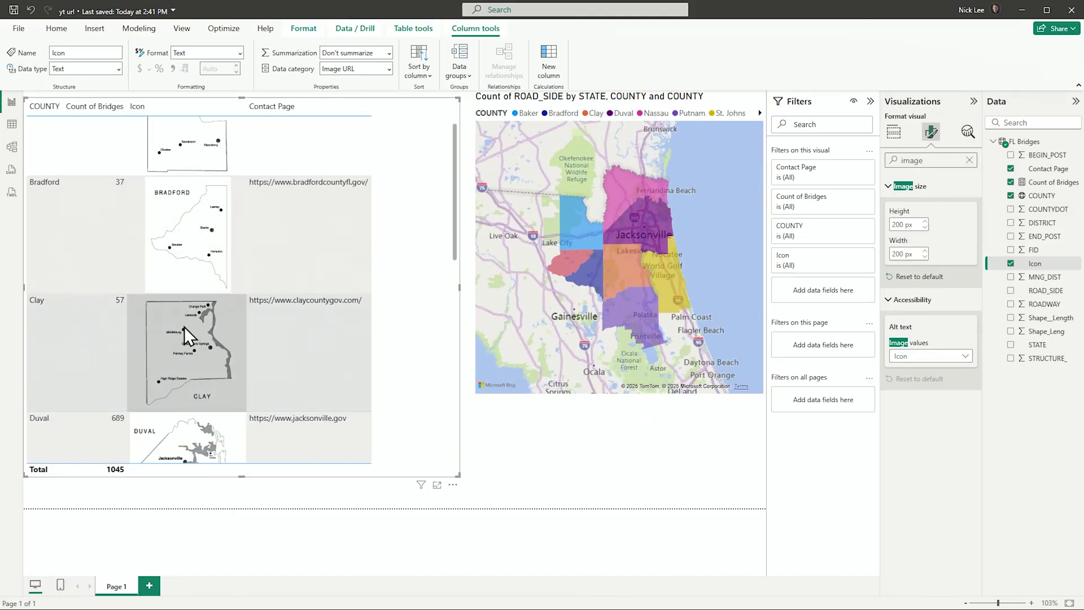
pyautogui.click(184, 326)
pyautogui.keyDown('ctrl'); pyautogui.click(191, 225); pyautogui.keyUp('ctrl')
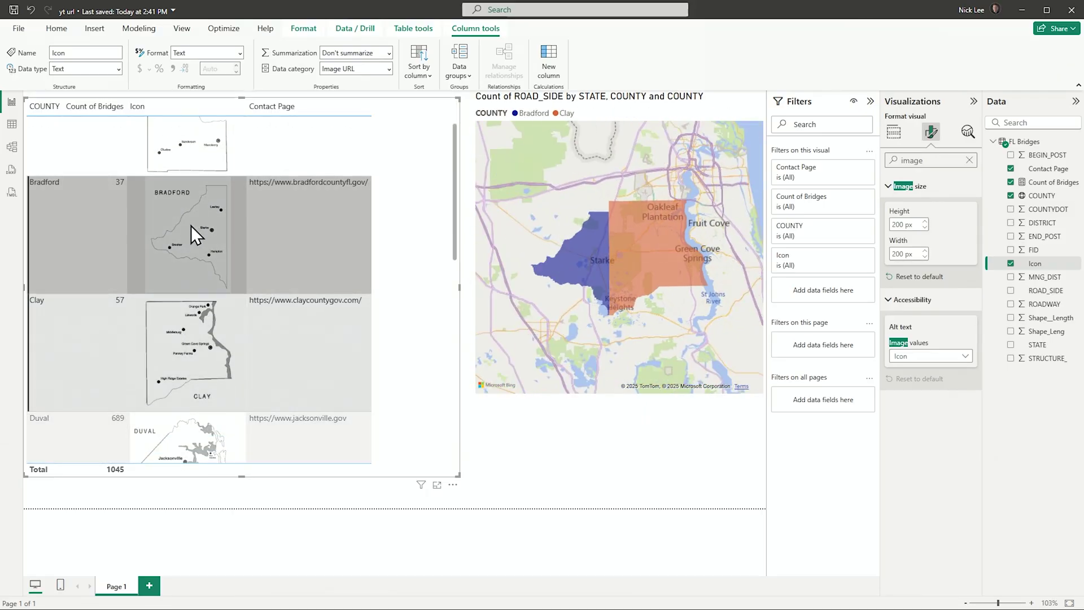
pyautogui.keyDown('ctrl'); pyautogui.click(191, 156); pyautogui.keyUp('ctrl')
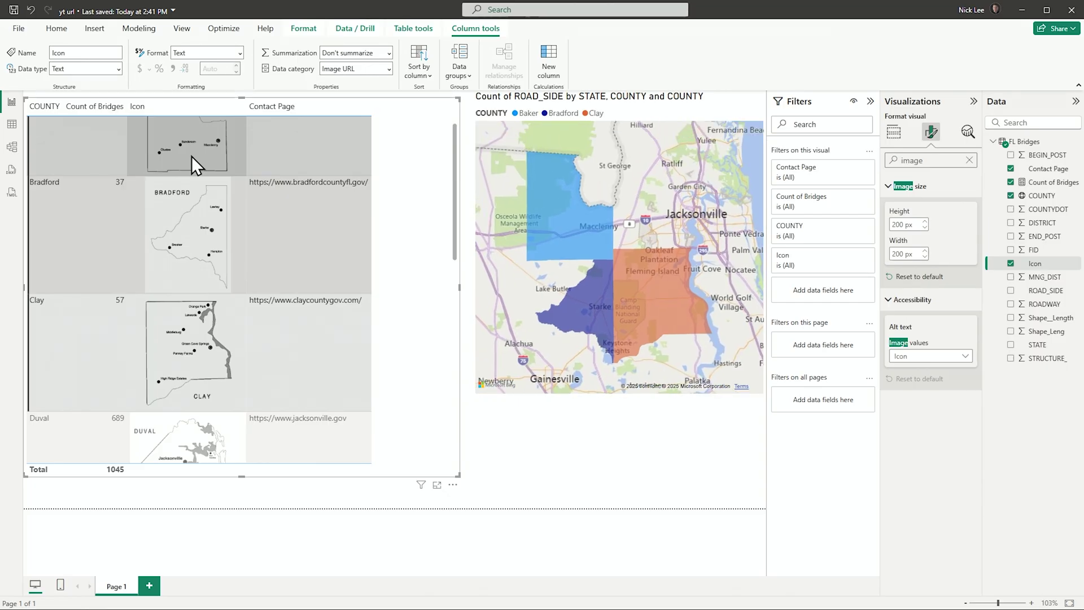
pyautogui.click(192, 156)
pyautogui.scroll(2, 216, 243)
pyautogui.scroll(-5, 226, 263)
pyautogui.scroll(6, 226, 265)
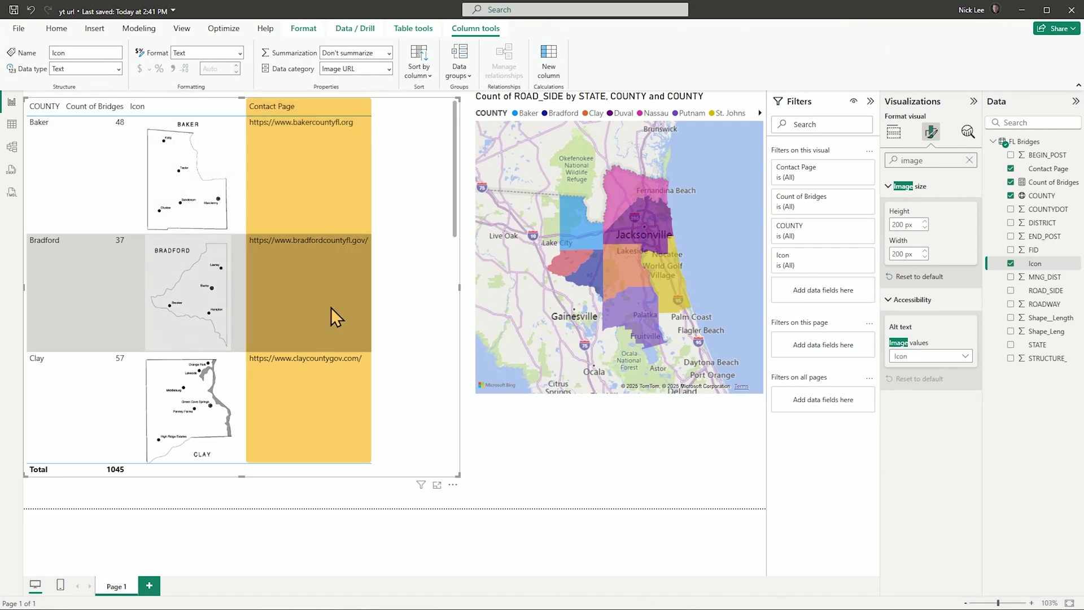
# Set the Contact Page field's data category to Web URL
pyautogui.scroll(-5, 341, 326)
pyautogui.scroll(5, 339, 333)
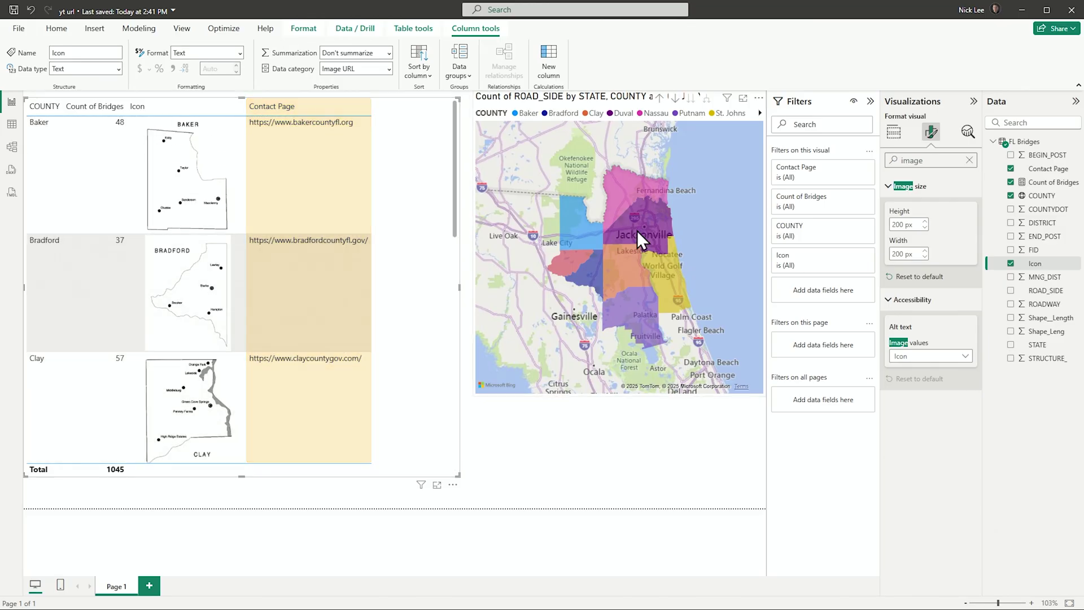
pyautogui.click(1049, 169)
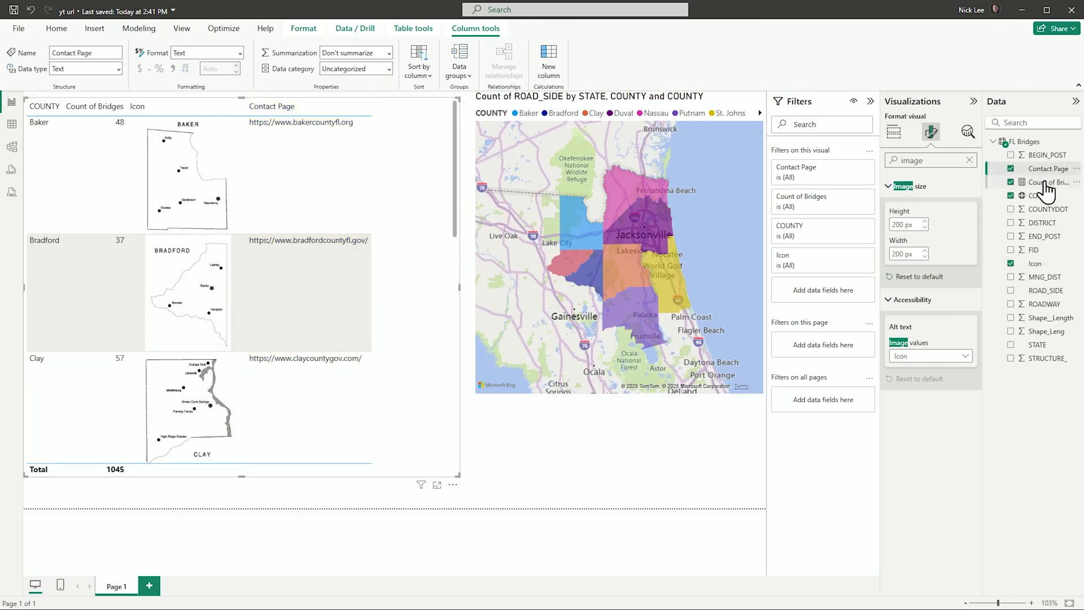
pyautogui.click(390, 68)
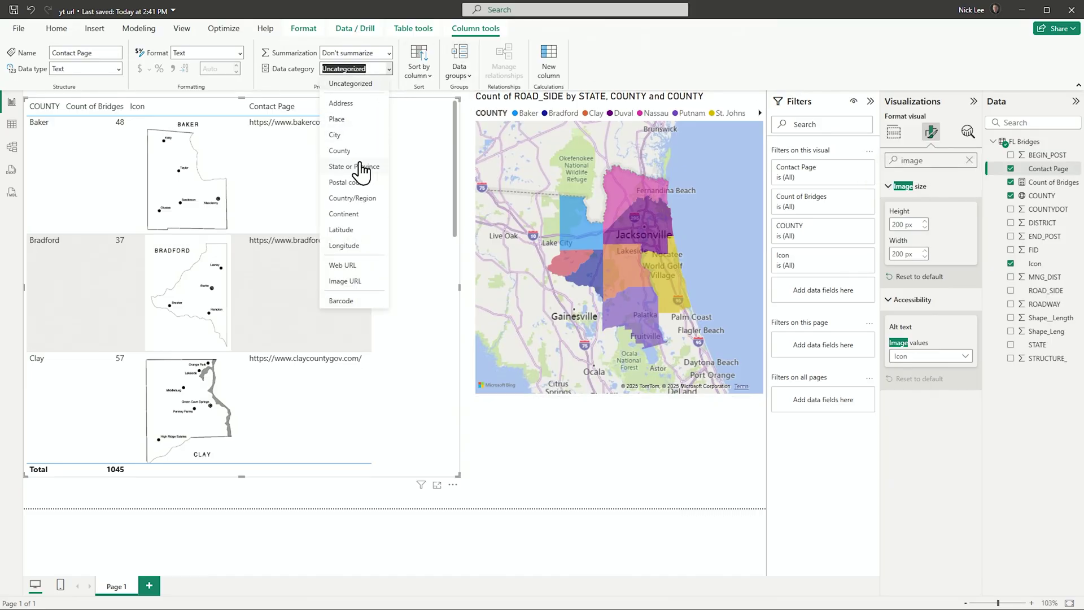
pyautogui.click(374, 266)
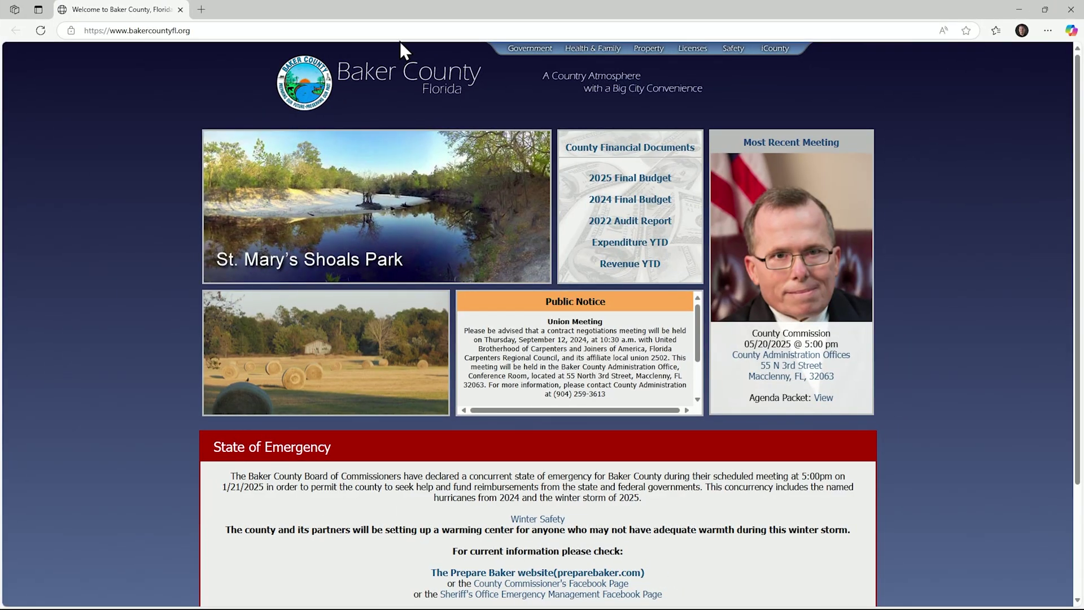
# Uncover the Power BI report behind the browser and open Bradford's contact page from its link in the table
pyautogui.moveTo(338, 1); pyautogui.dragTo(408, 169)
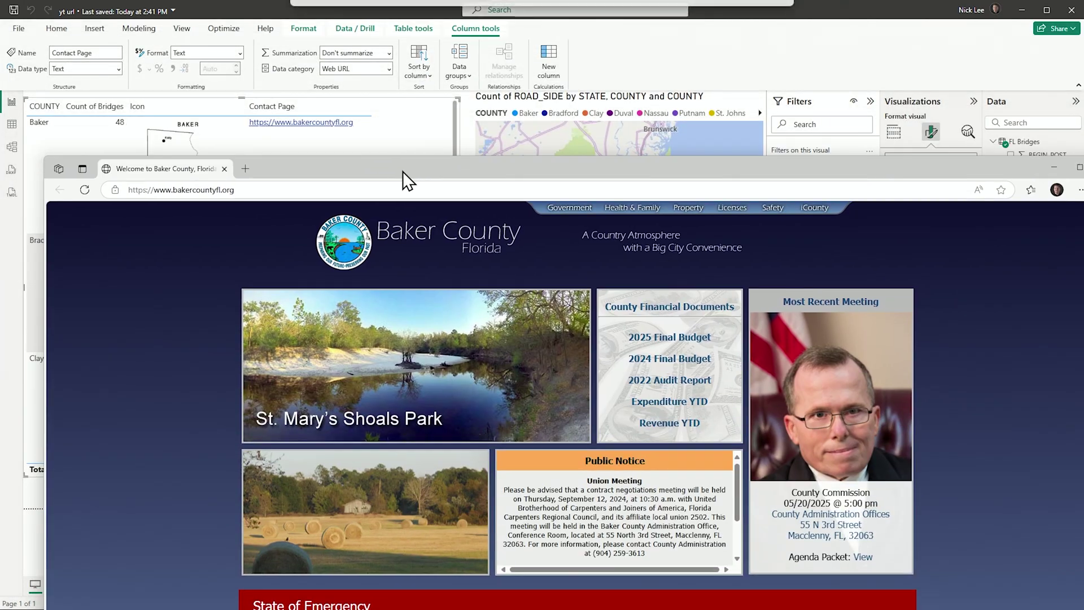
pyautogui.click(398, 134)
pyautogui.click(320, 241)
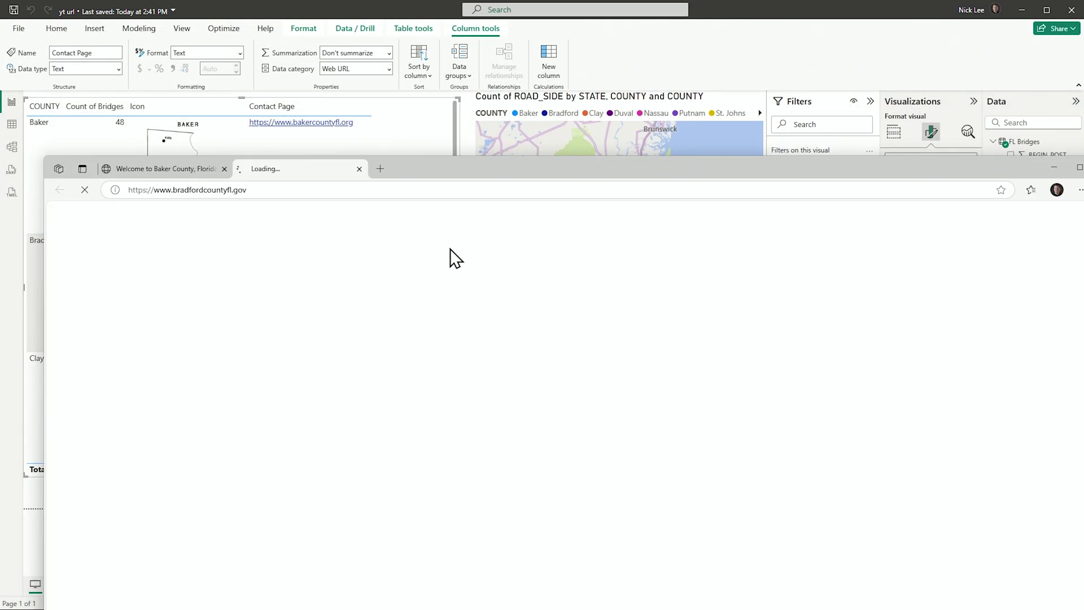
pyautogui.moveTo(460, 170); pyautogui.dragTo(429, 1)
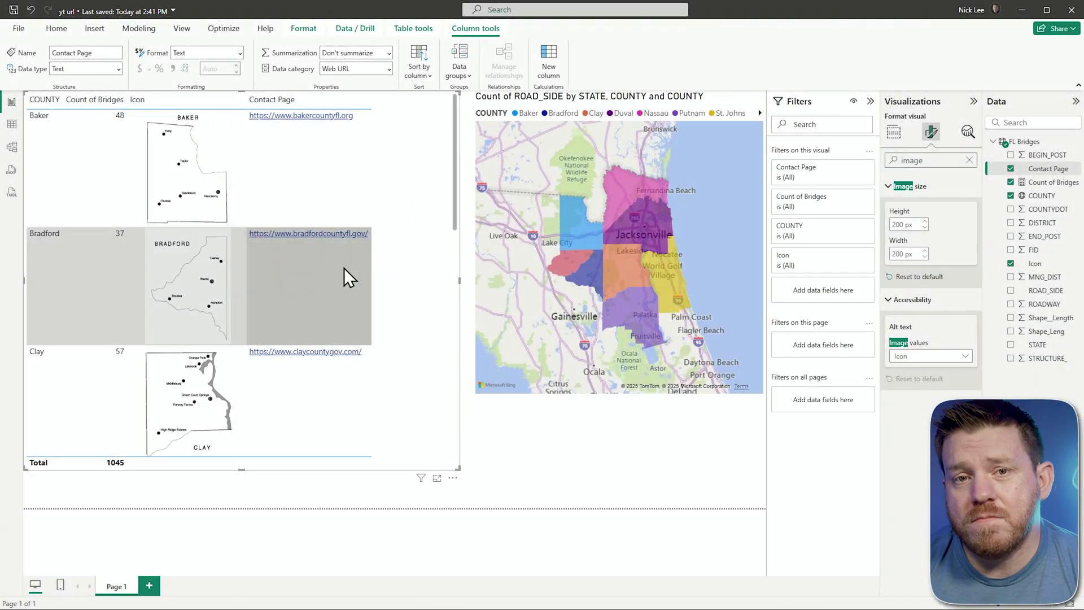
# Turn on the URL icon for the table's values so the Contact Page links display as icons
pyautogui.scroll(-10, 341, 265)
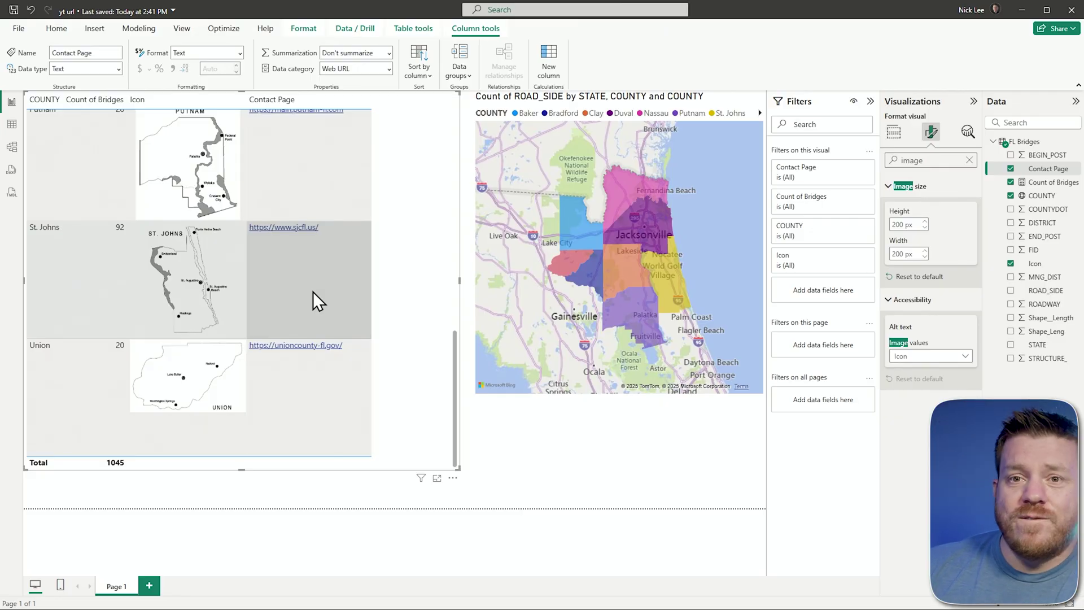
pyautogui.scroll(2, 305, 293)
pyautogui.scroll(5, 299, 302)
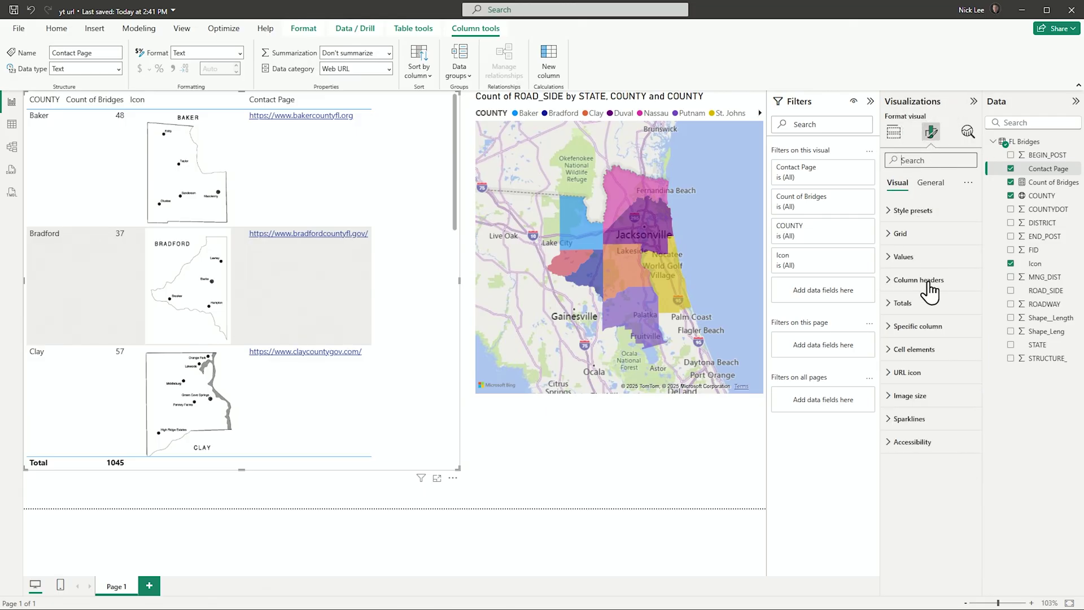
pyautogui.click(900, 373)
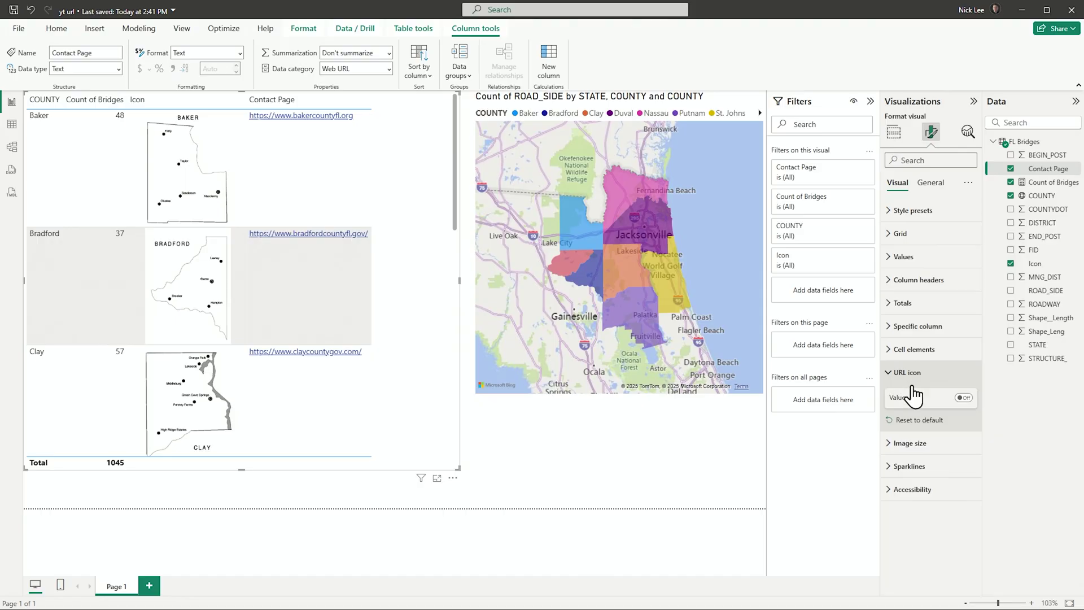
pyautogui.click(968, 399)
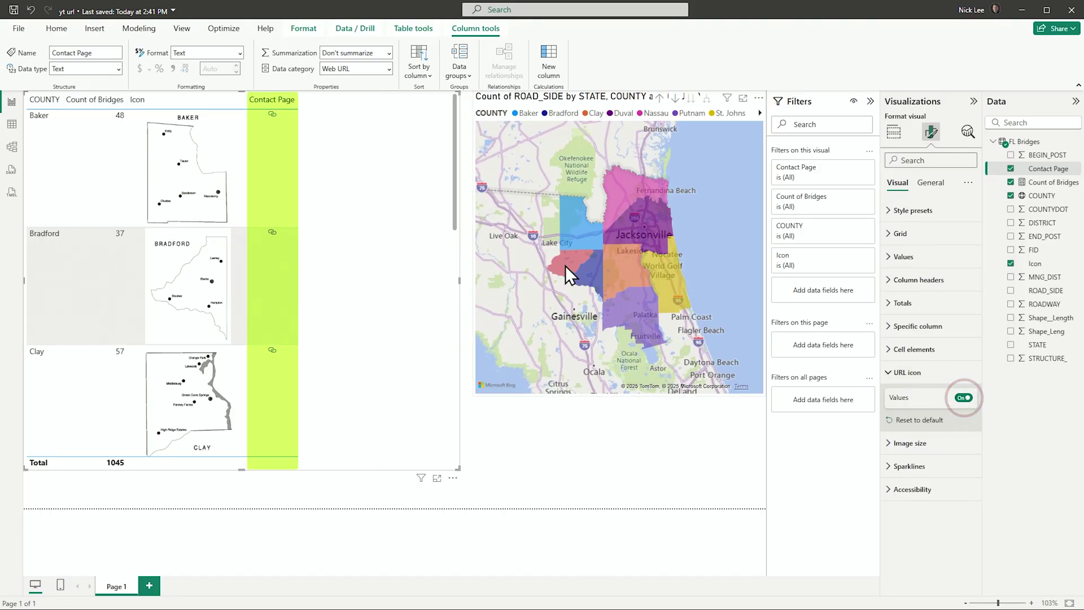
# Test the Contact Page link icons for Baker and Clay, returning to the Power BI report after each website
pyautogui.click(273, 115)
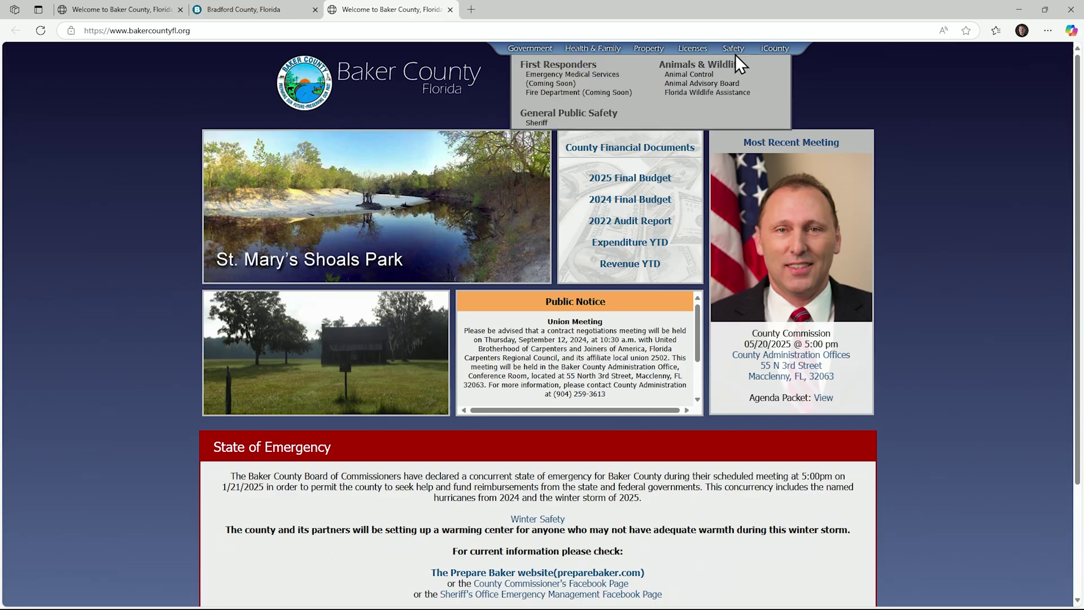
pyautogui.click(1019, 9)
pyautogui.scroll(-3, 299, 277)
pyautogui.click(272, 235)
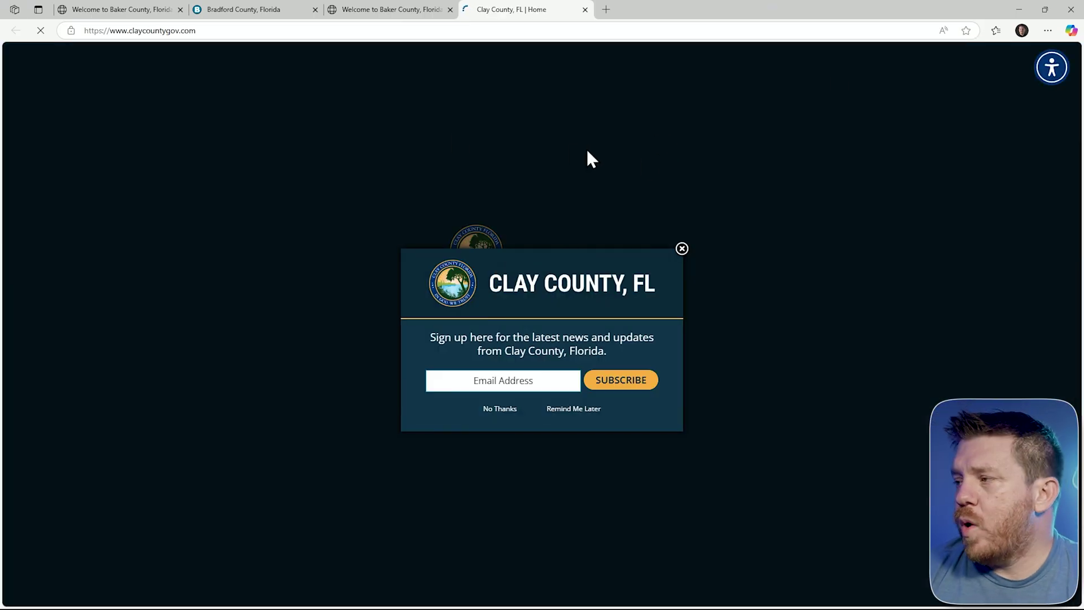
pyautogui.click(1024, 4)
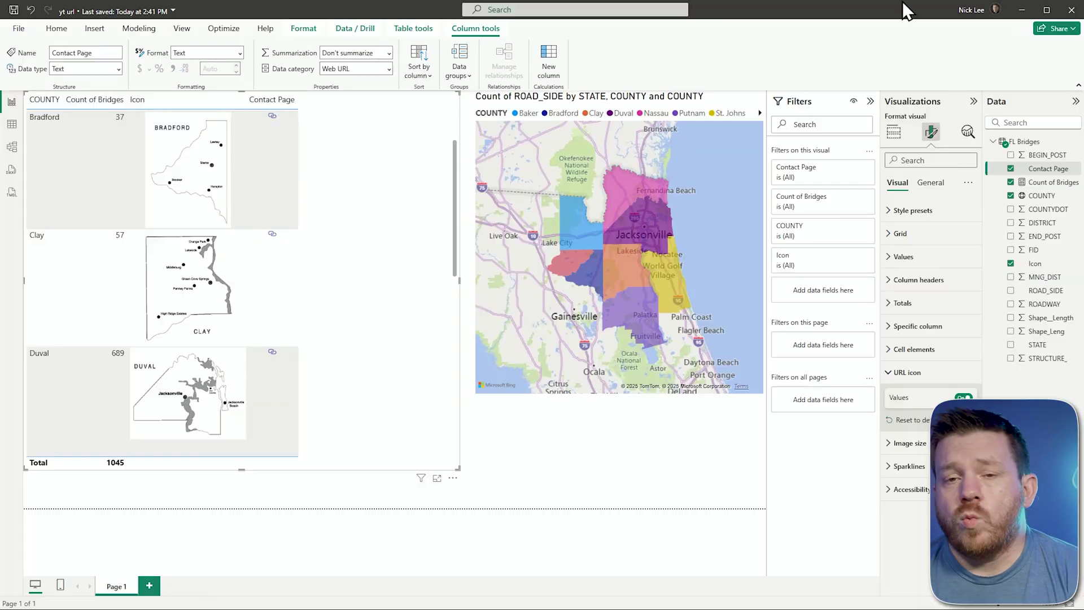